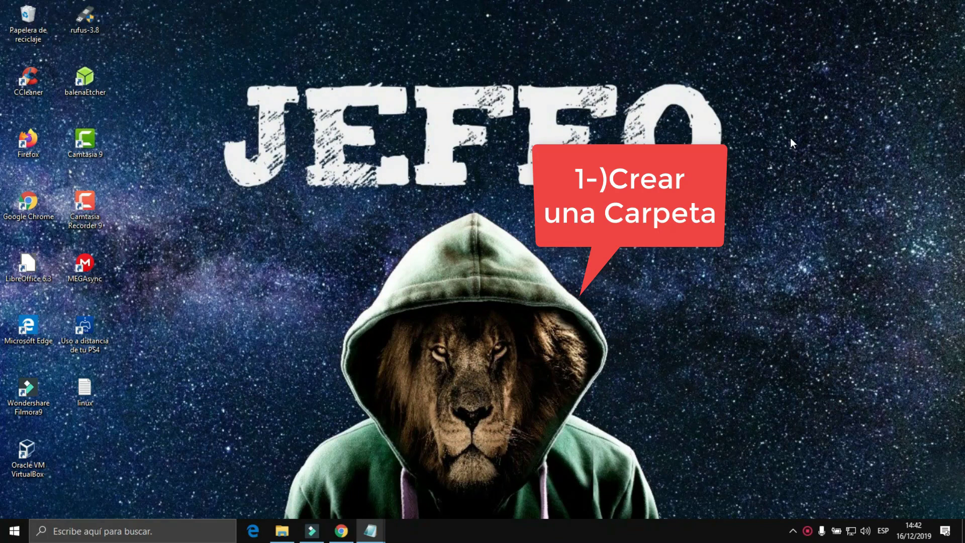
Step: Create a new folder named PRUEBA inside the Música folder of Este equipo
click(279, 533)
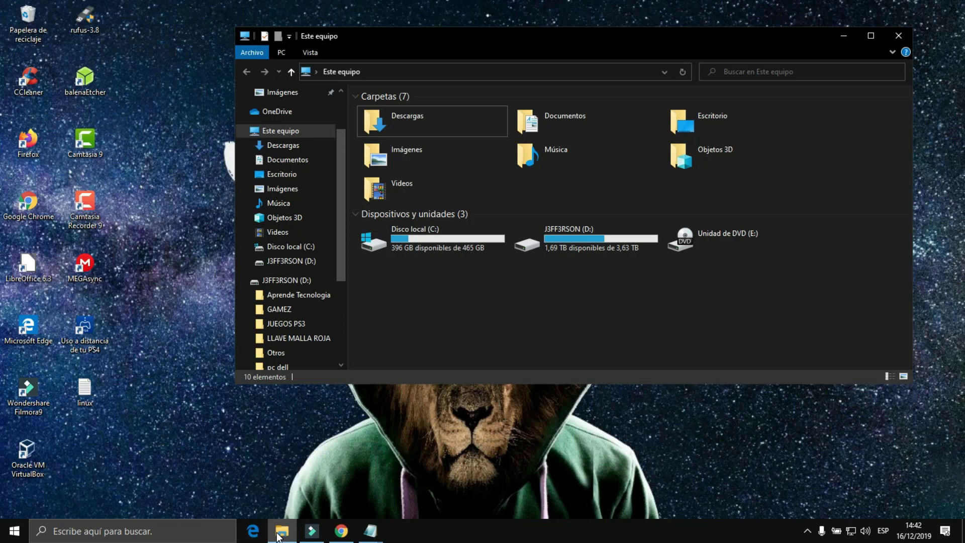
click(293, 206)
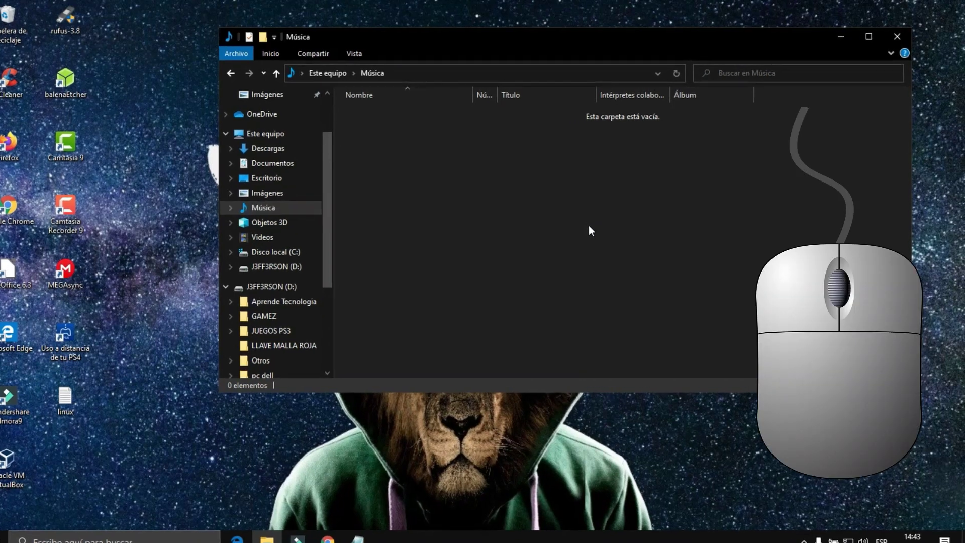
right_click(597, 221)
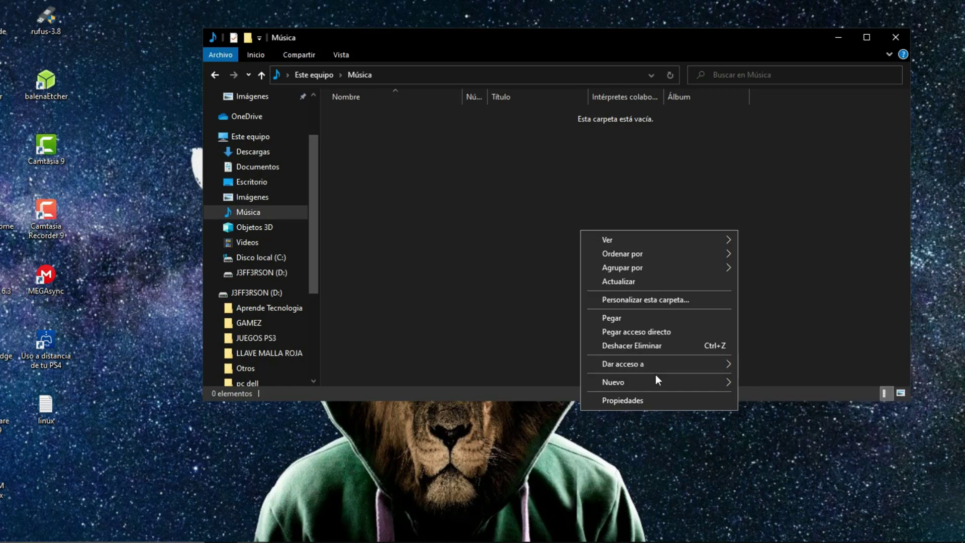
mouse_move(659, 381)
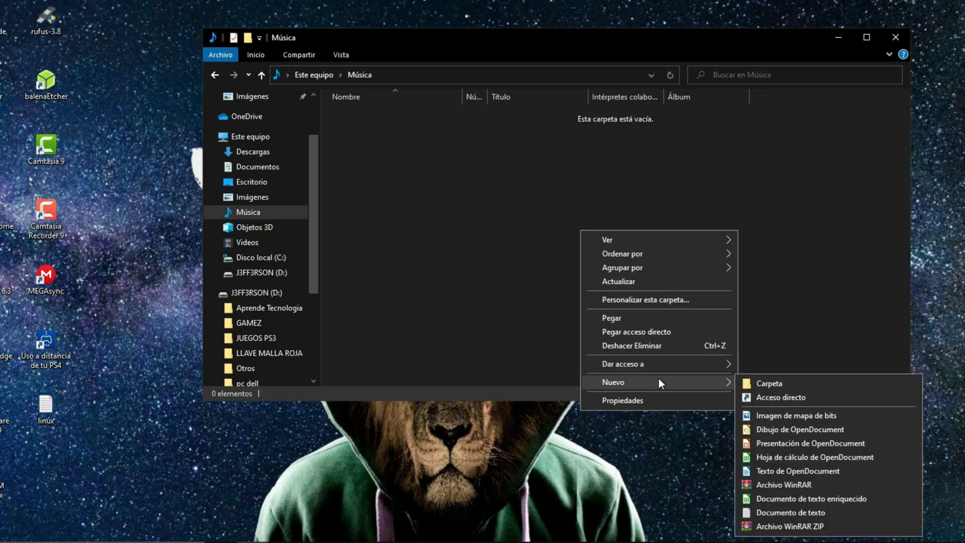
click(765, 382)
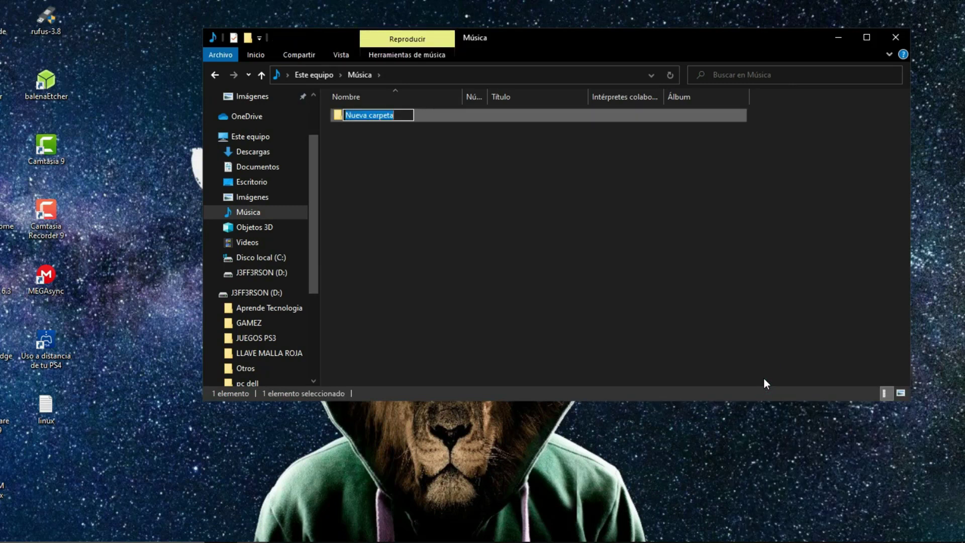
text(PRUEBA)
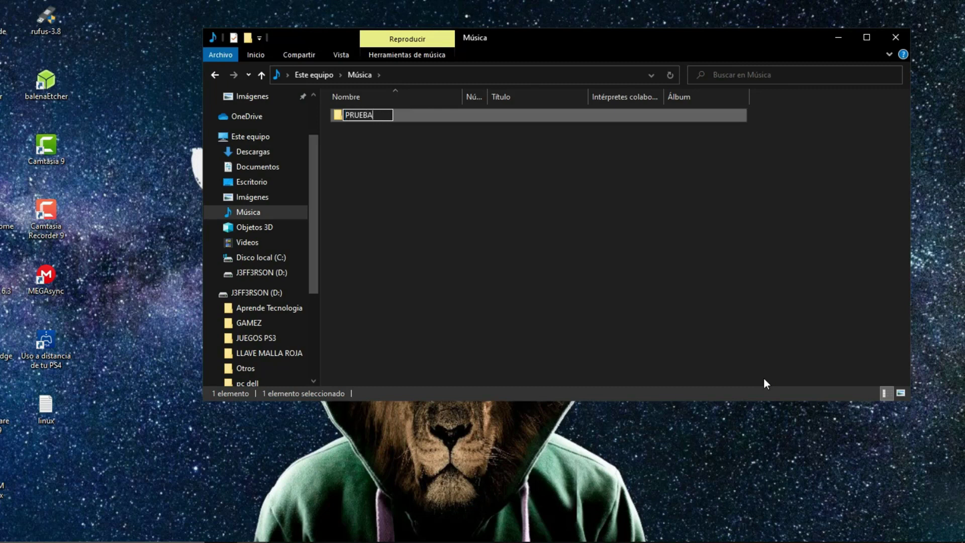
key(Return)
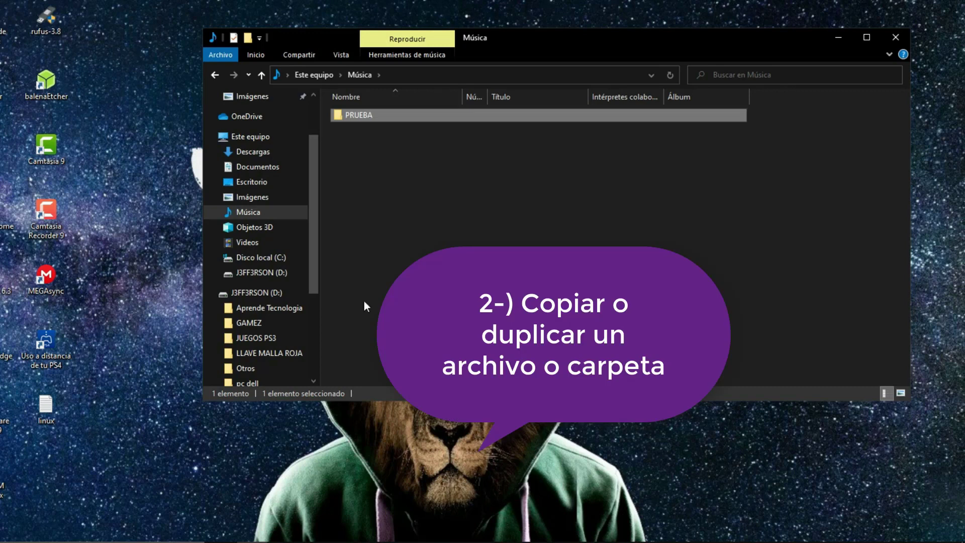
Step: Duplicate the PRUEBA folder by copying it and pasting the copy into the same Música folder
drag(557, 38, 480, 61)
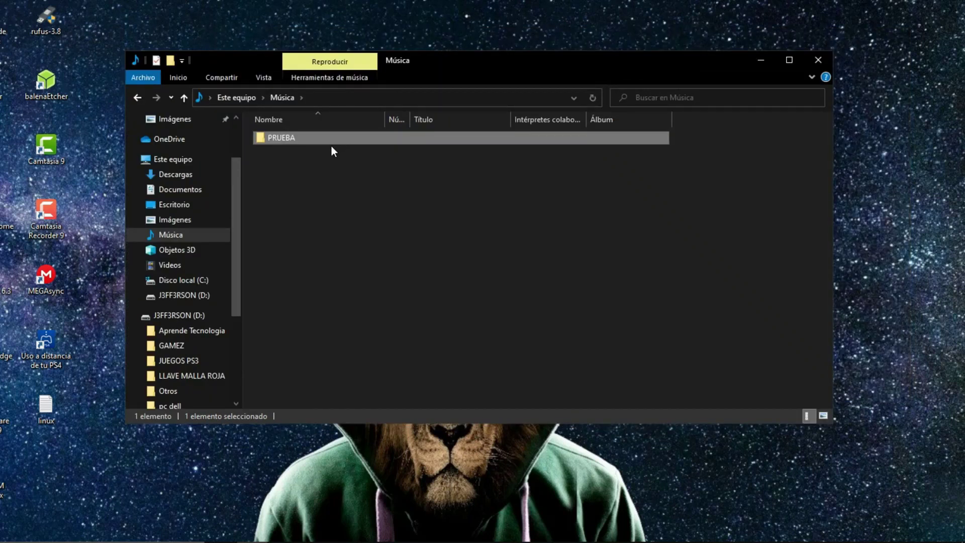
right_click(329, 142)
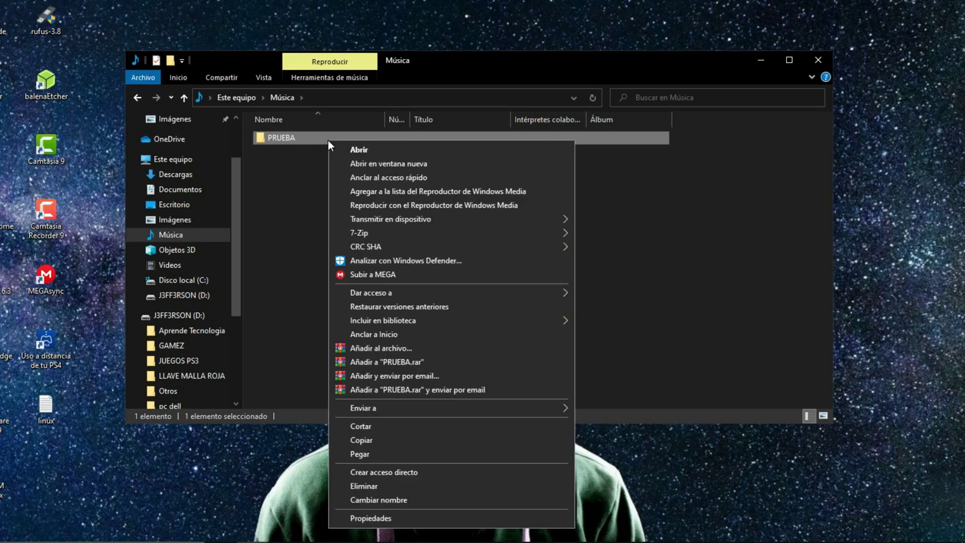
click(383, 439)
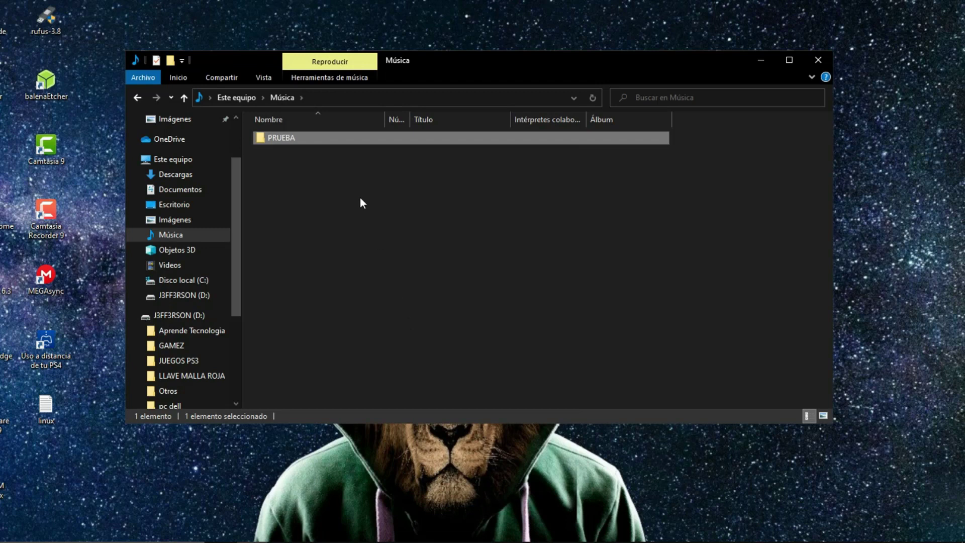
key(ctrl+c)
right_click(408, 279)
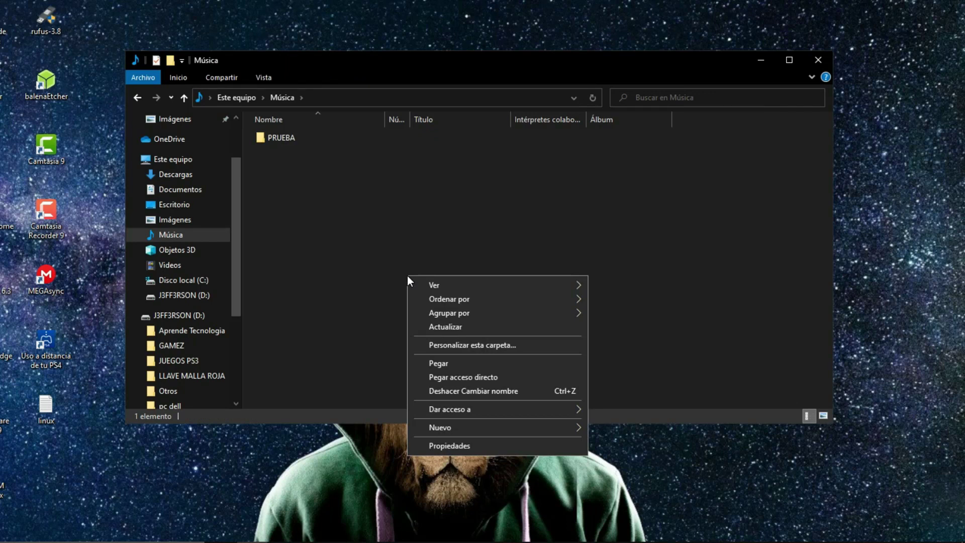
key(ctrl+v)
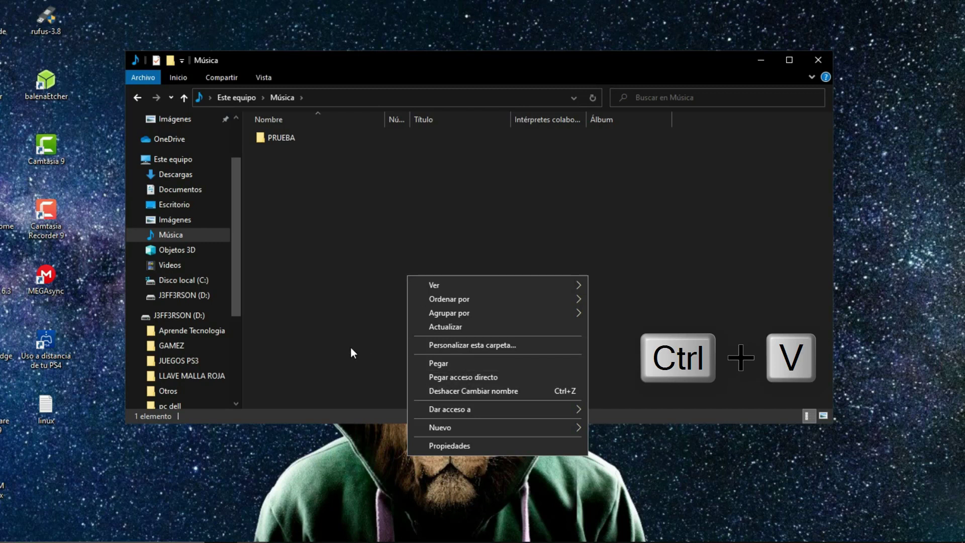
click(443, 362)
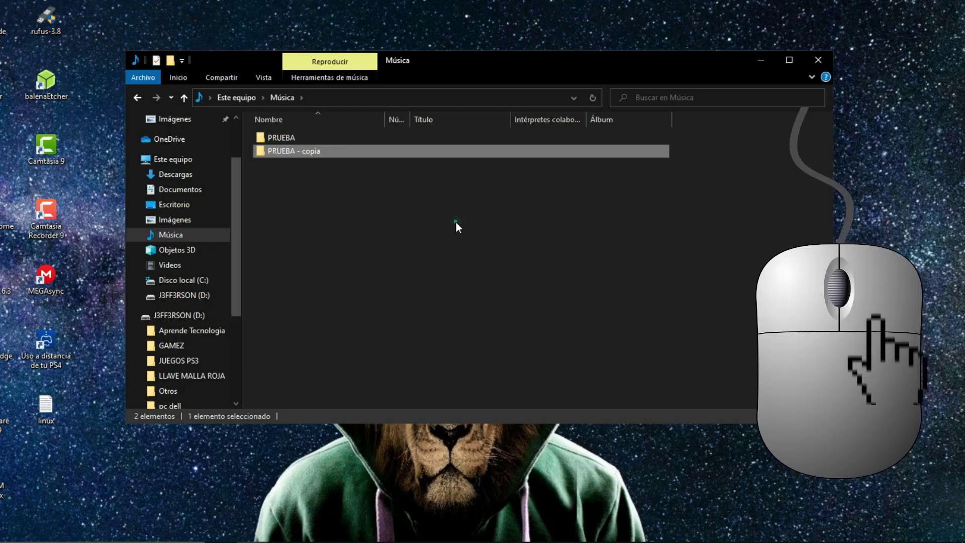
Step: Rename the duplicated folder in Música as PRUEBA 2
click(303, 184)
click(283, 150)
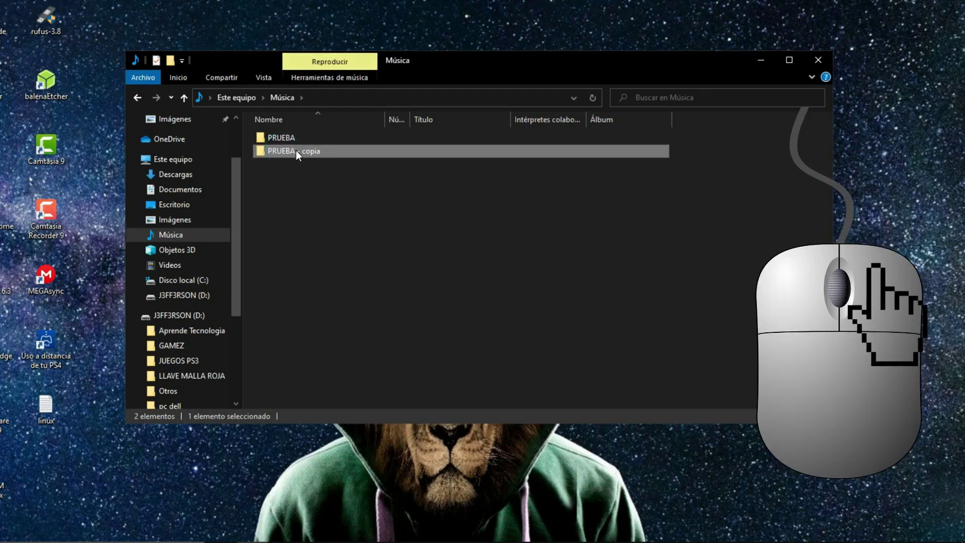
right_click(297, 150)
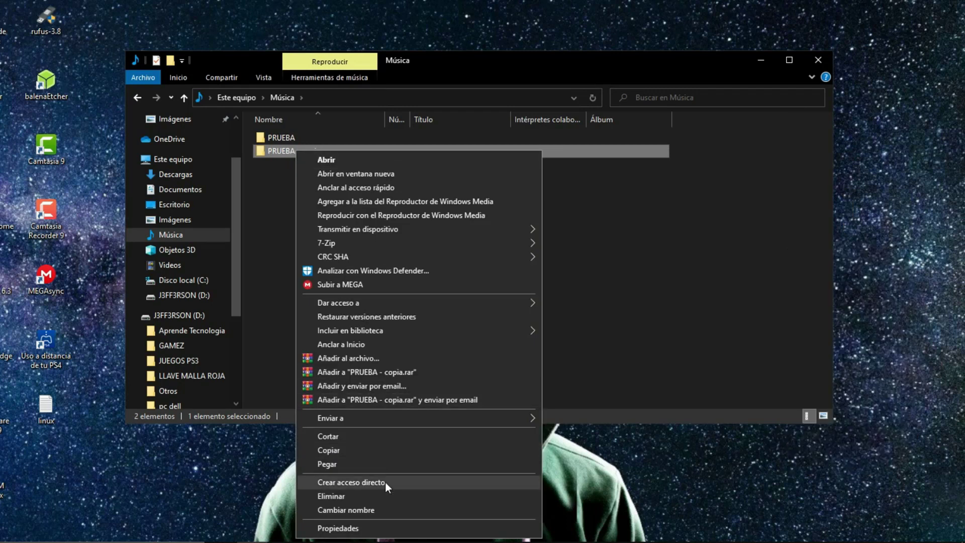
click(394, 513)
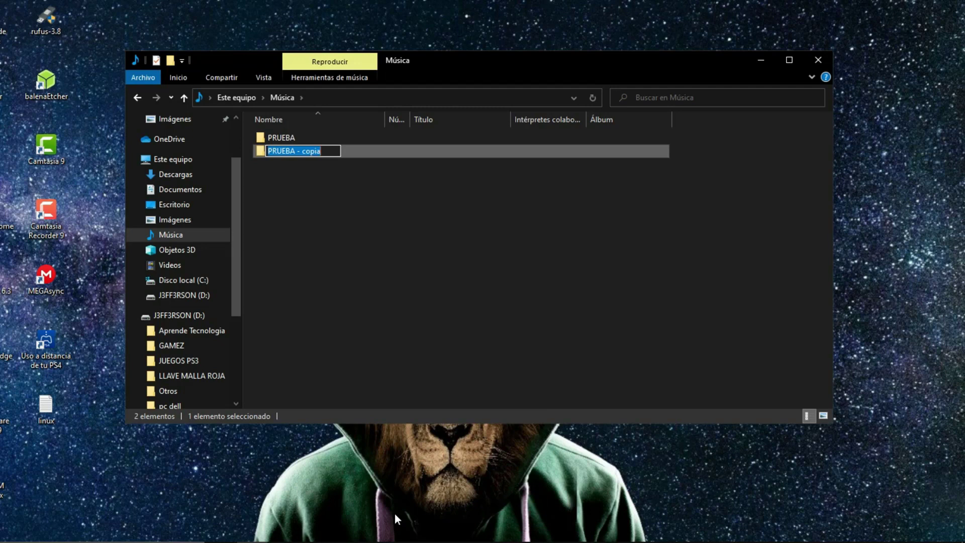
text(P)
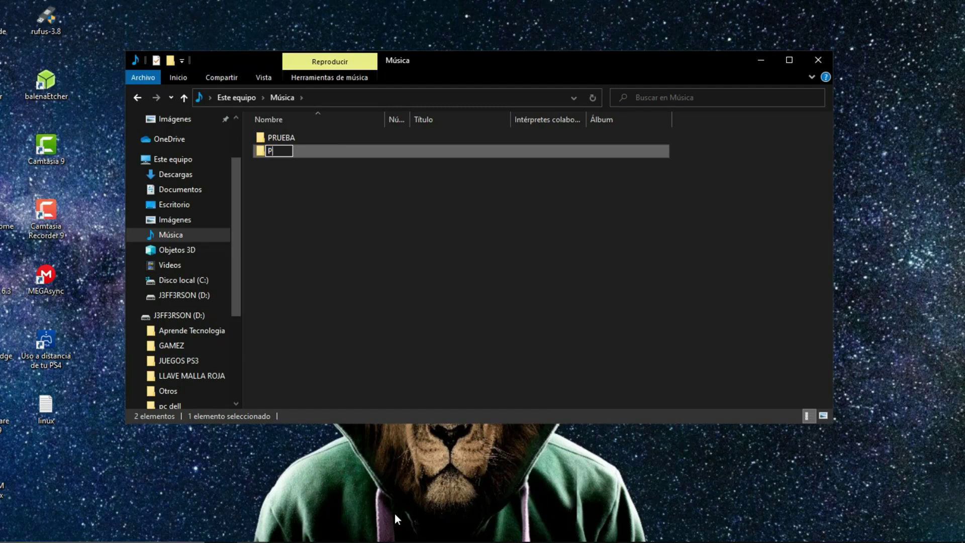
text(RUEBA 2)
key(Return)
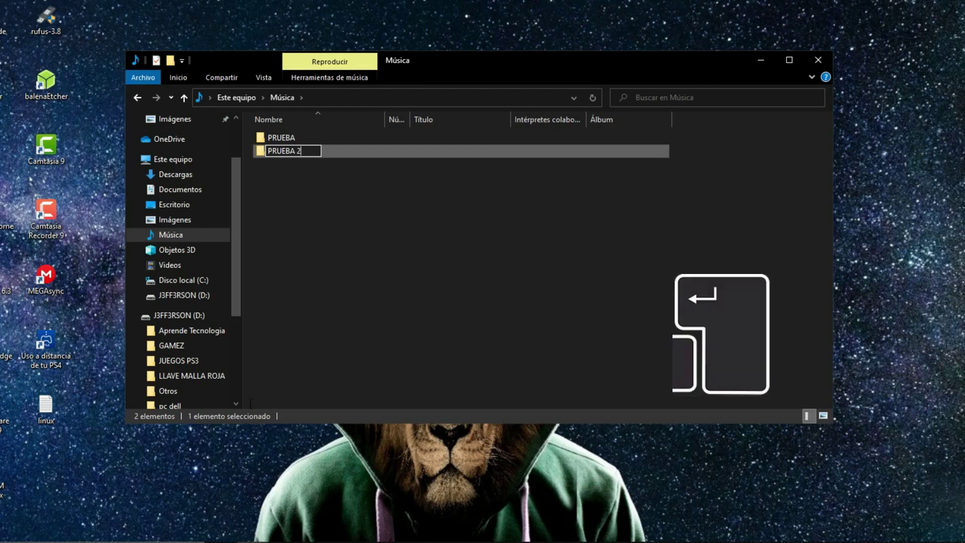
key(Return)
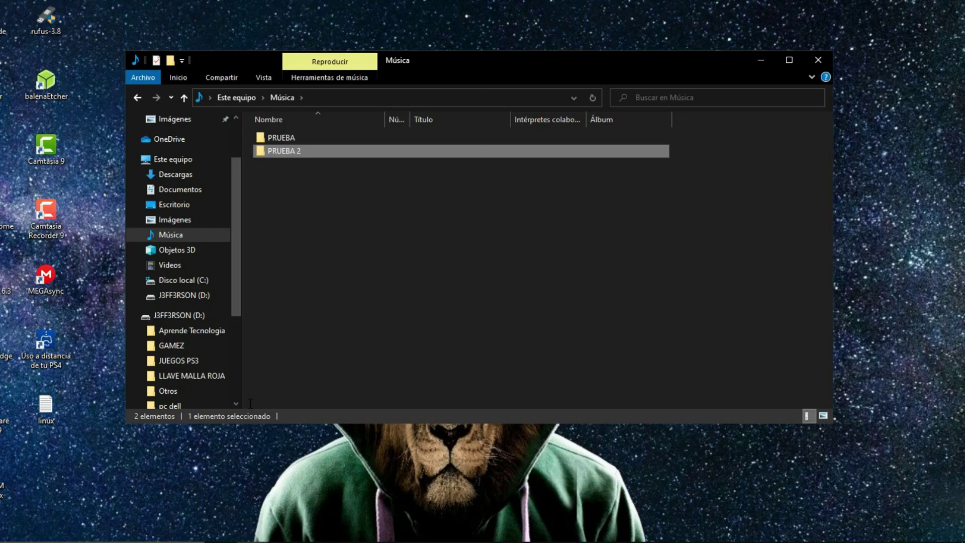
Step: Move the PRUEBA 2 folder into the PRUEBA folder by cutting and pasting it
right_click(369, 155)
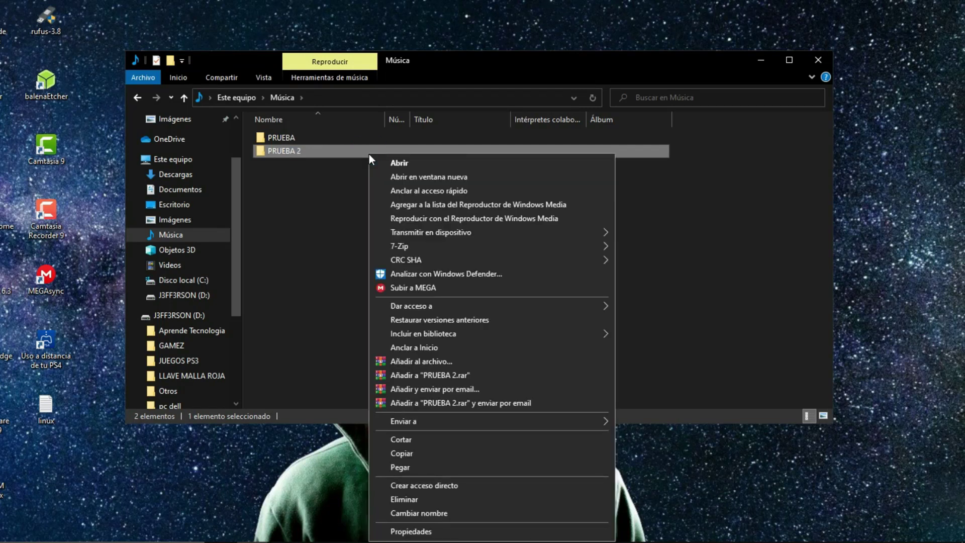
click(439, 441)
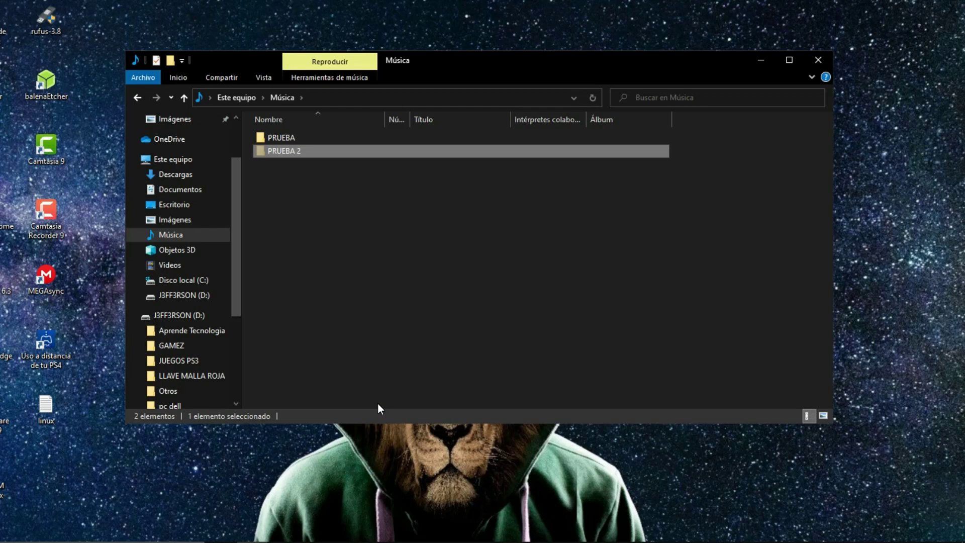
double_click(293, 138)
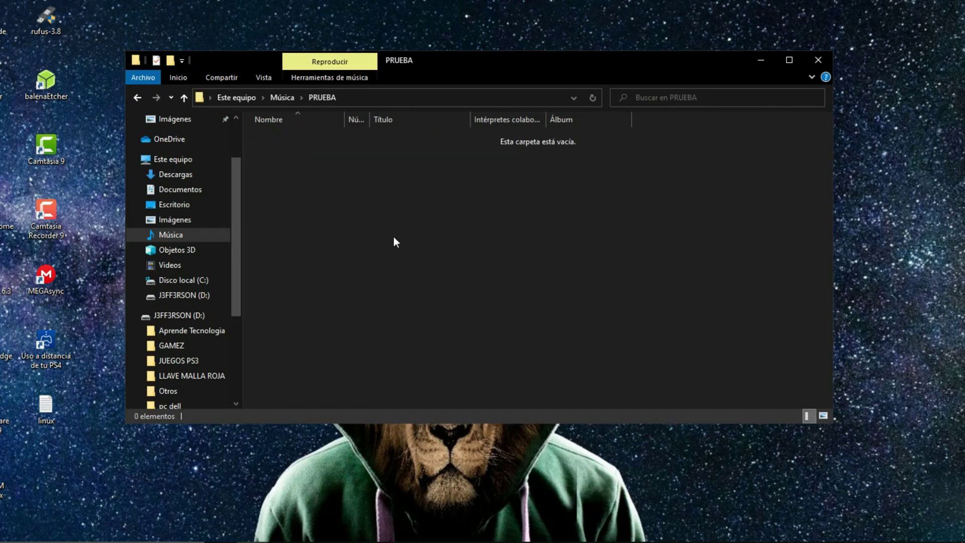
right_click(443, 297)
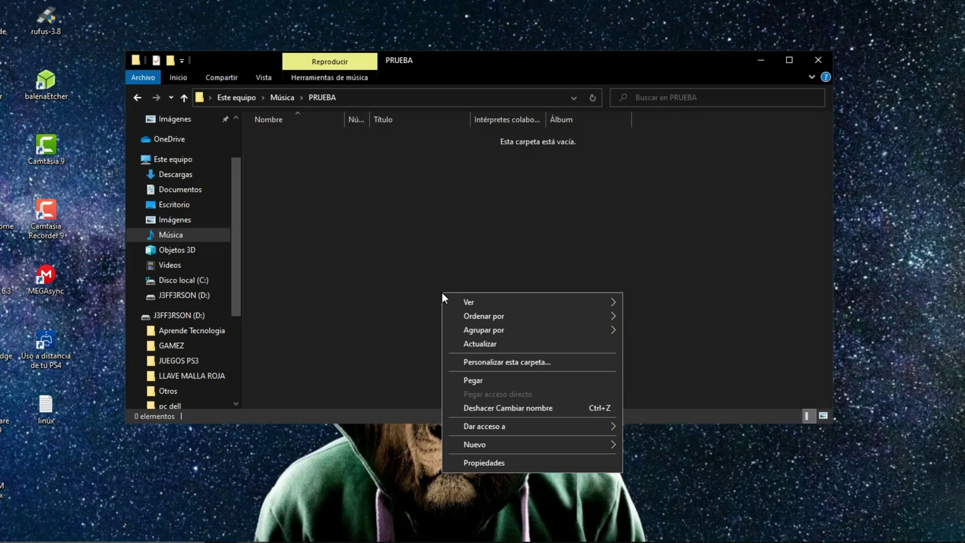
key(ctrl+v)
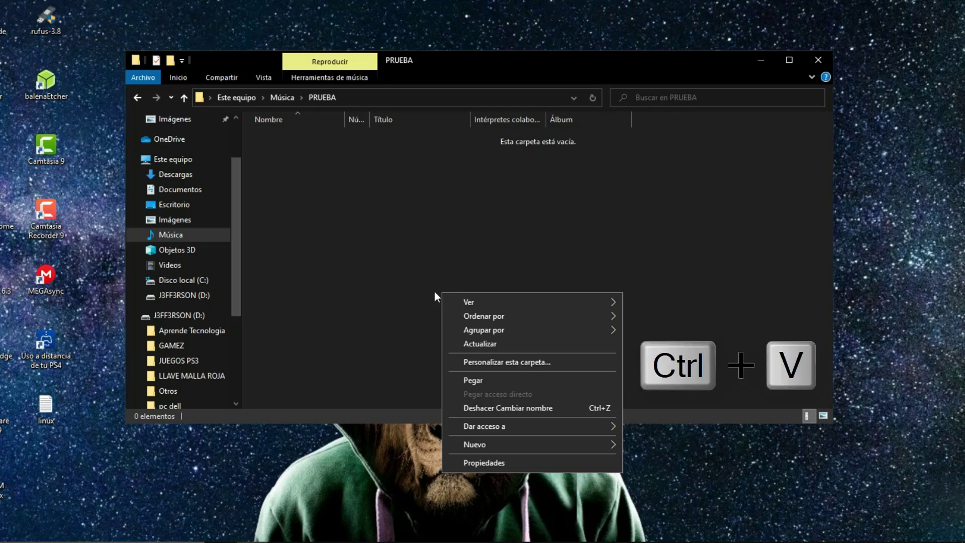
click(386, 305)
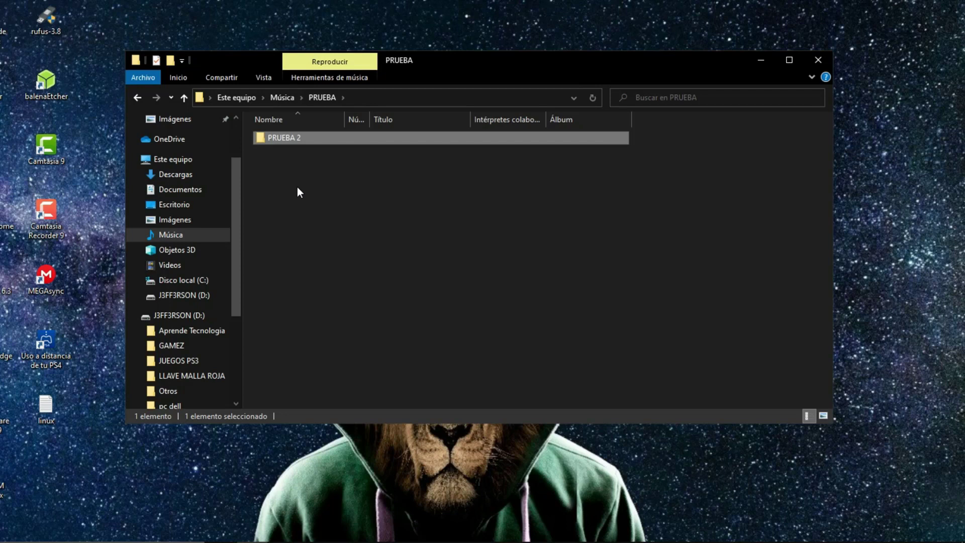
Step: Check the contents of the Música and PRUEBA folders and delete the PRUEBA folder from Música
click(142, 101)
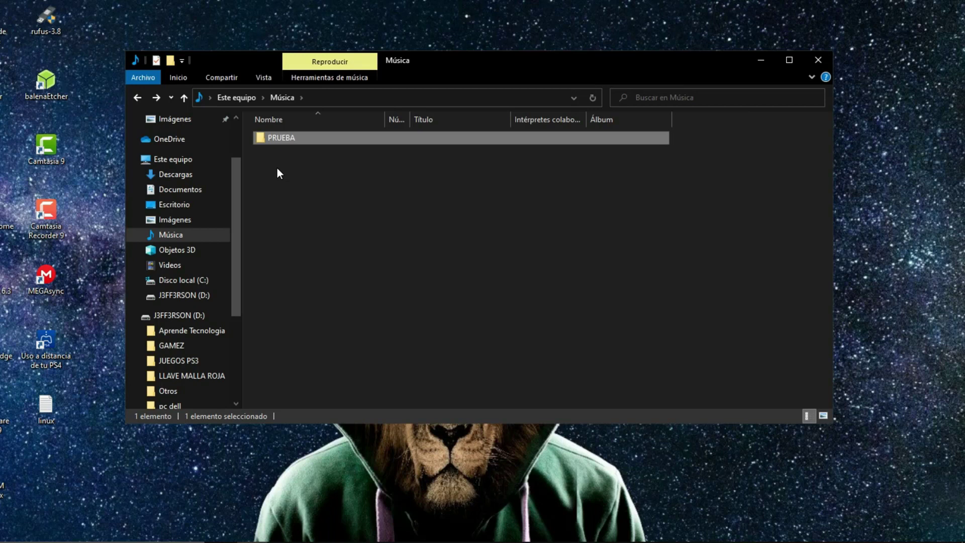
double_click(272, 139)
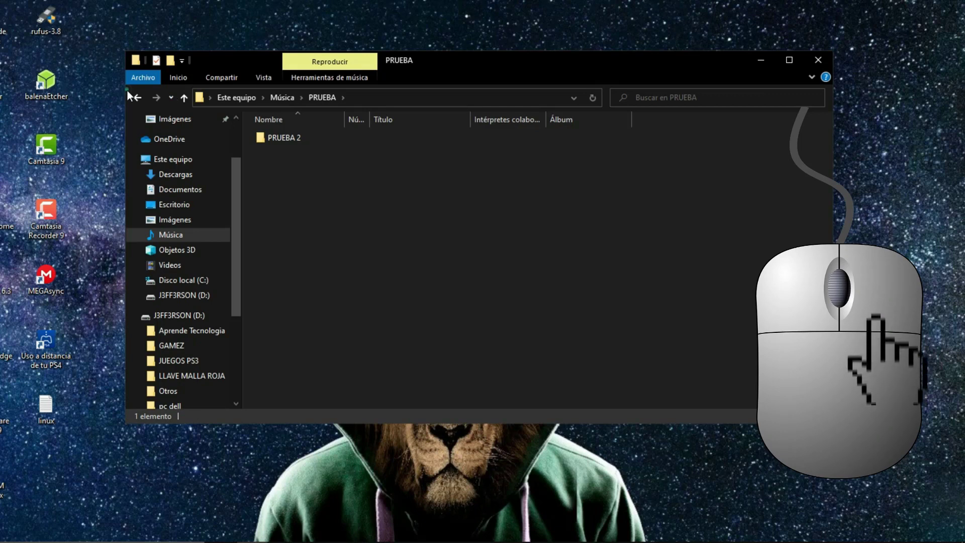
key(alt+Left)
right_click(321, 144)
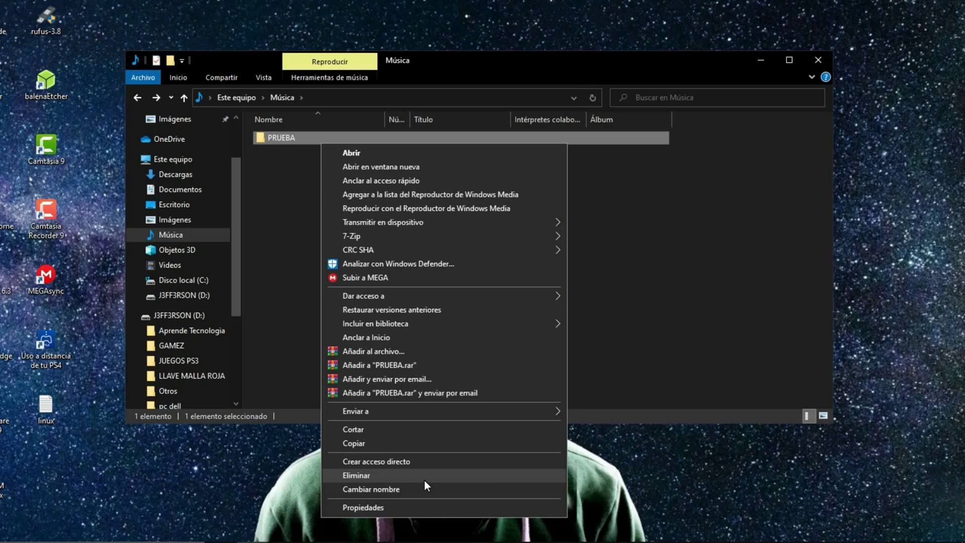
click(276, 301)
click(303, 140)
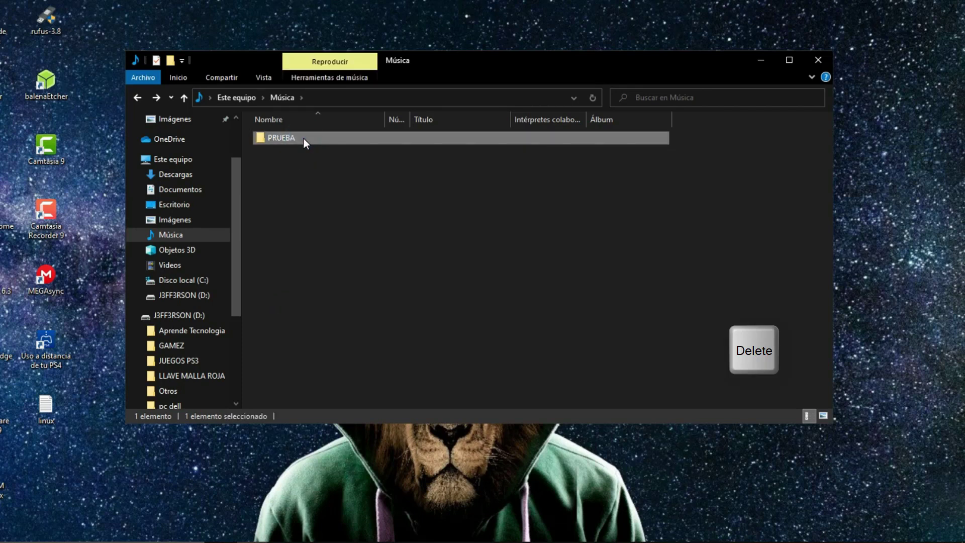
right_click(305, 142)
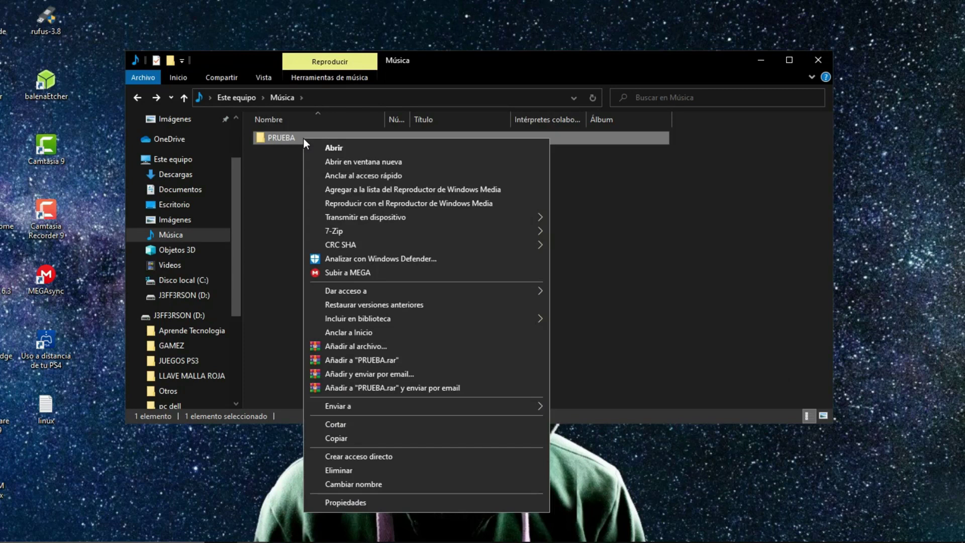
click(420, 473)
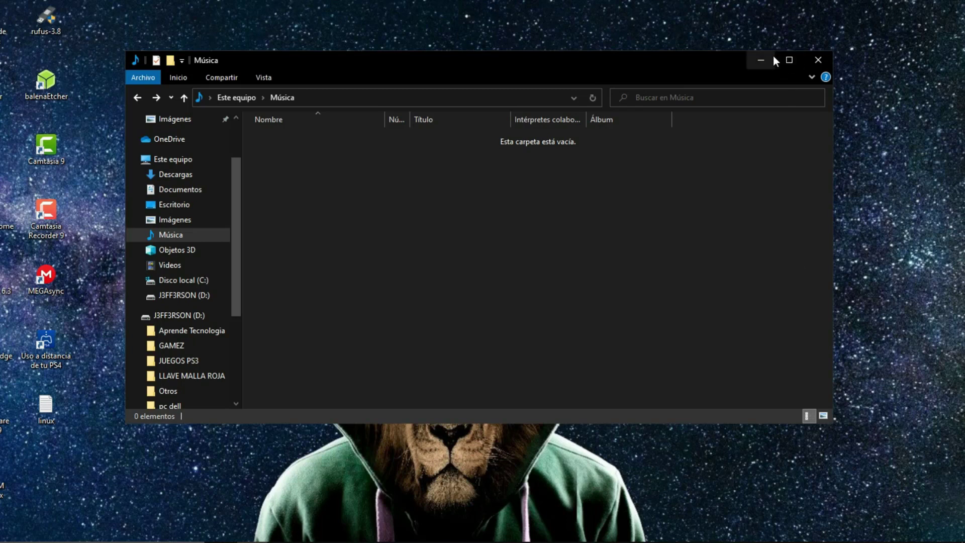
Step: Inspect the deleted PRUEBA folder in the Recycle Bin and permanently empty the bin from the desktop
key(super+d)
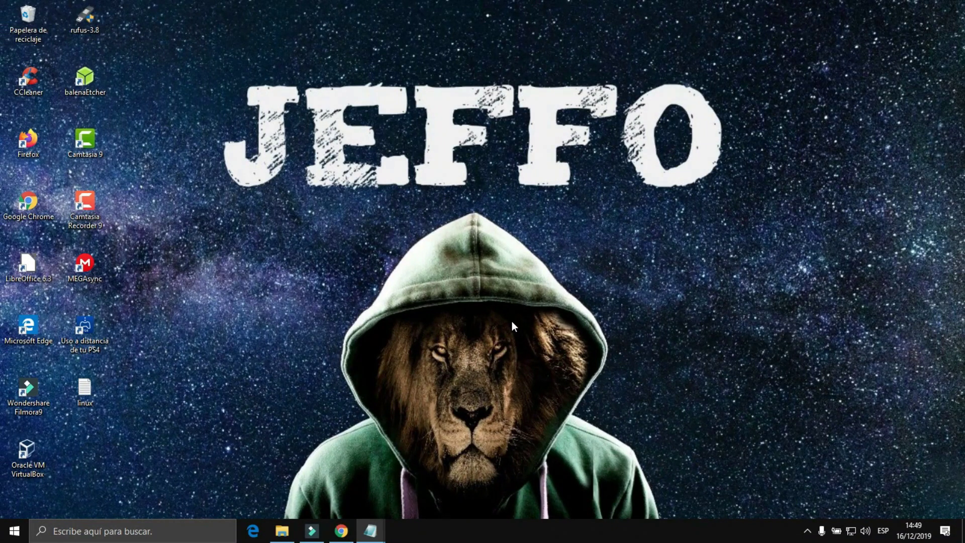
double_click(28, 18)
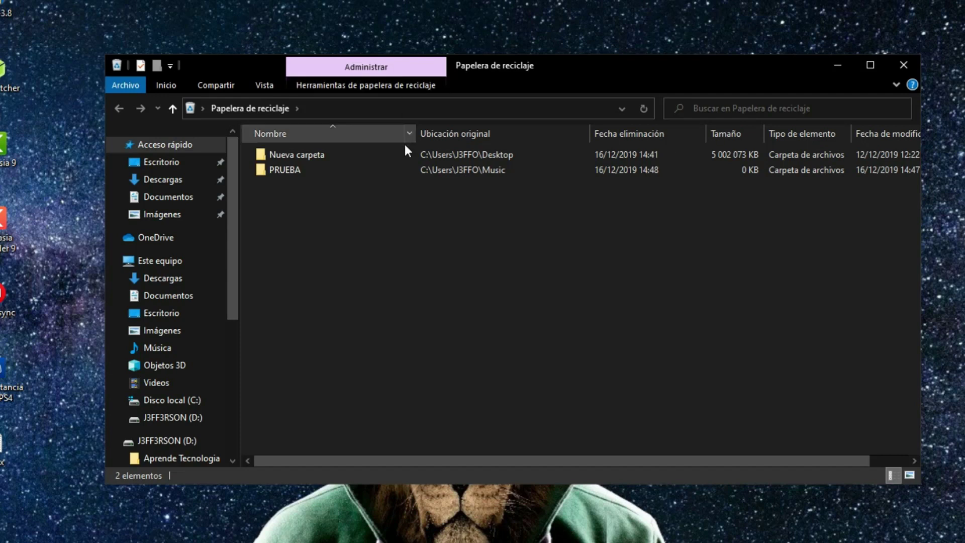
click(388, 170)
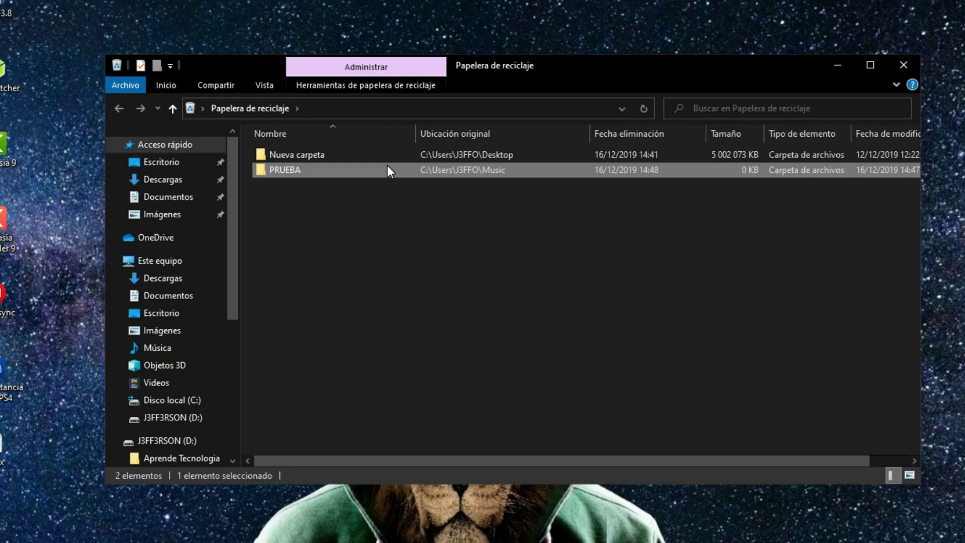
double_click(339, 174)
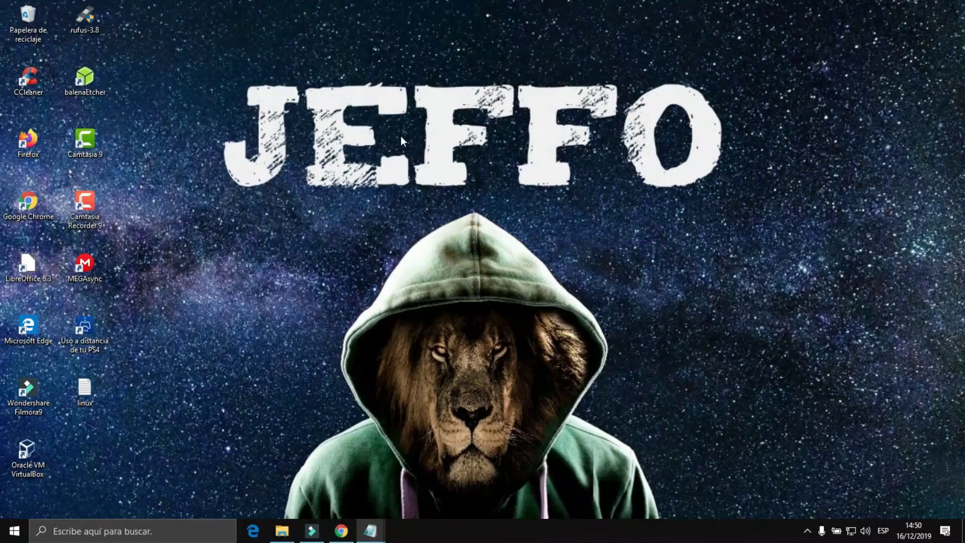
right_click(24, 29)
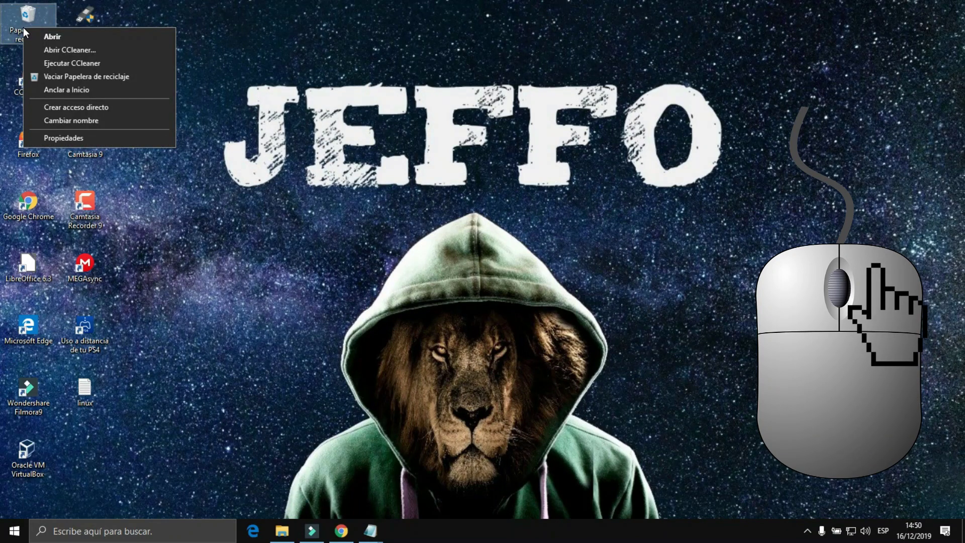
click(104, 78)
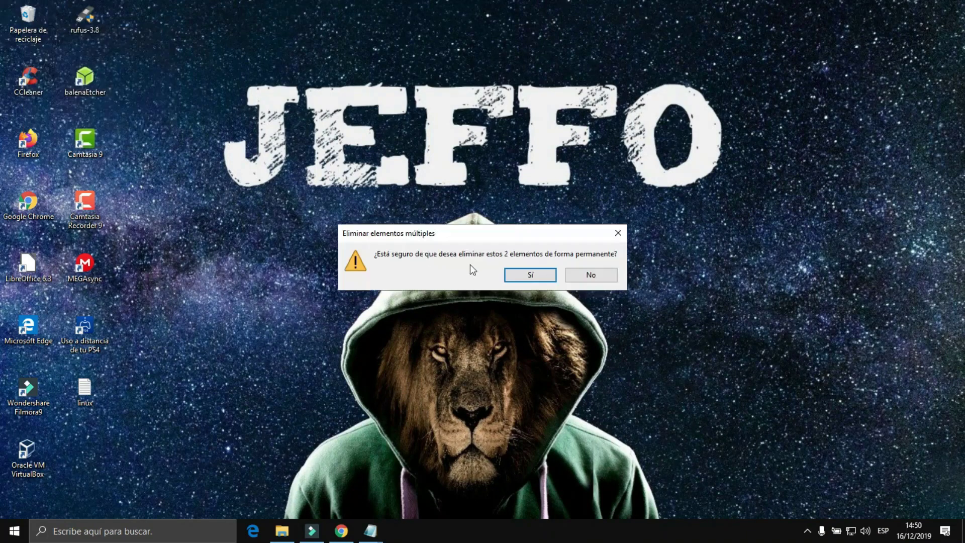
click(508, 275)
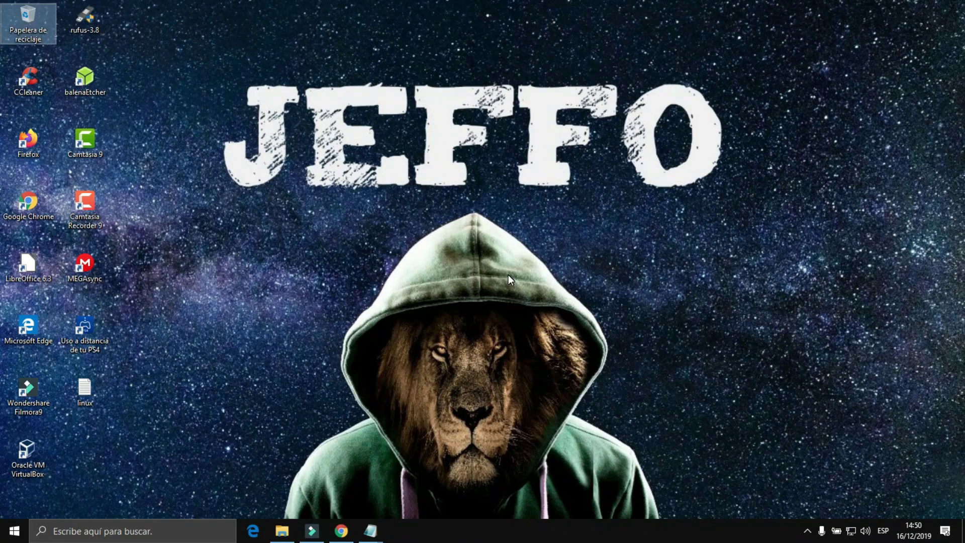